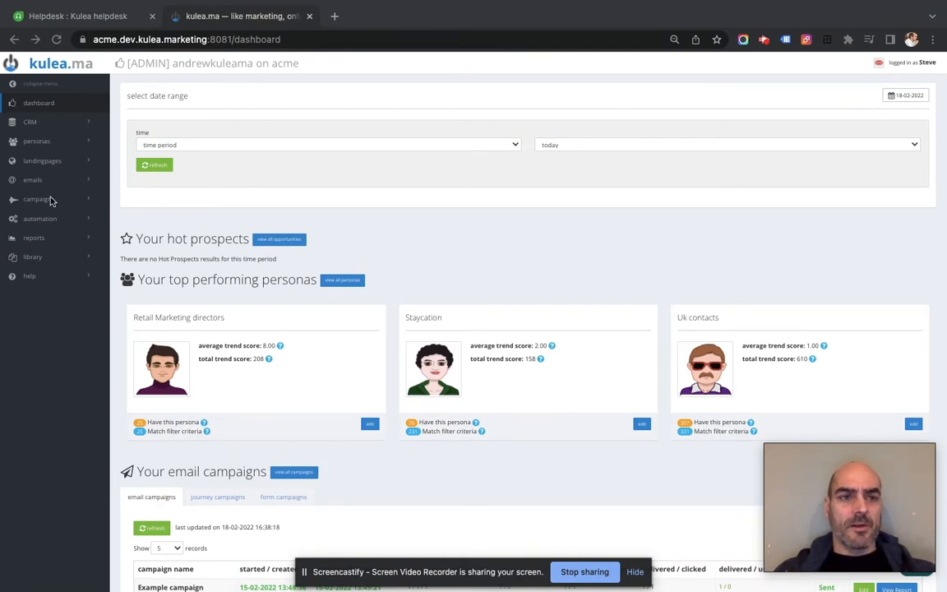
Open the "Trigger explainer" automation journey for editing.
click(37, 219)
click(49, 238)
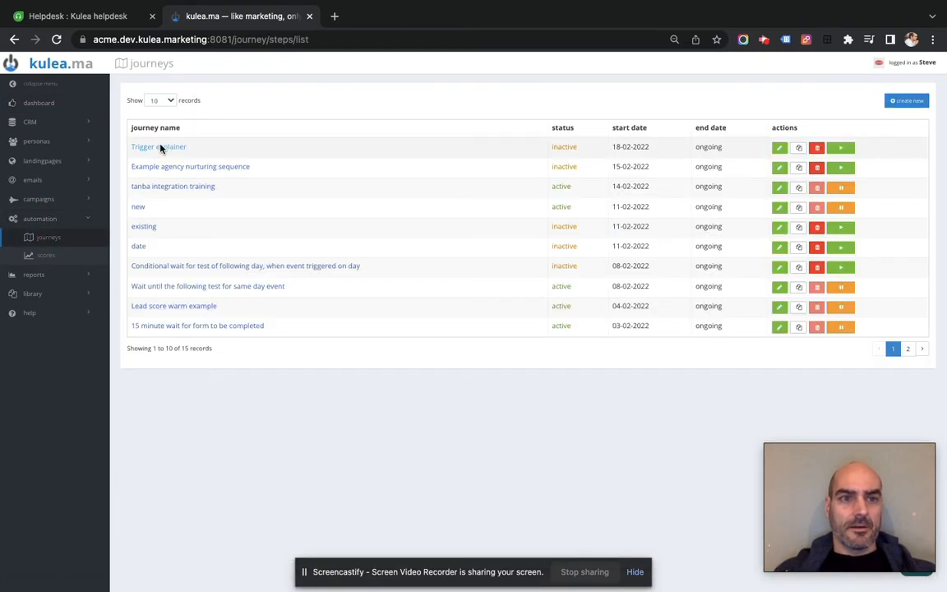
click(159, 148)
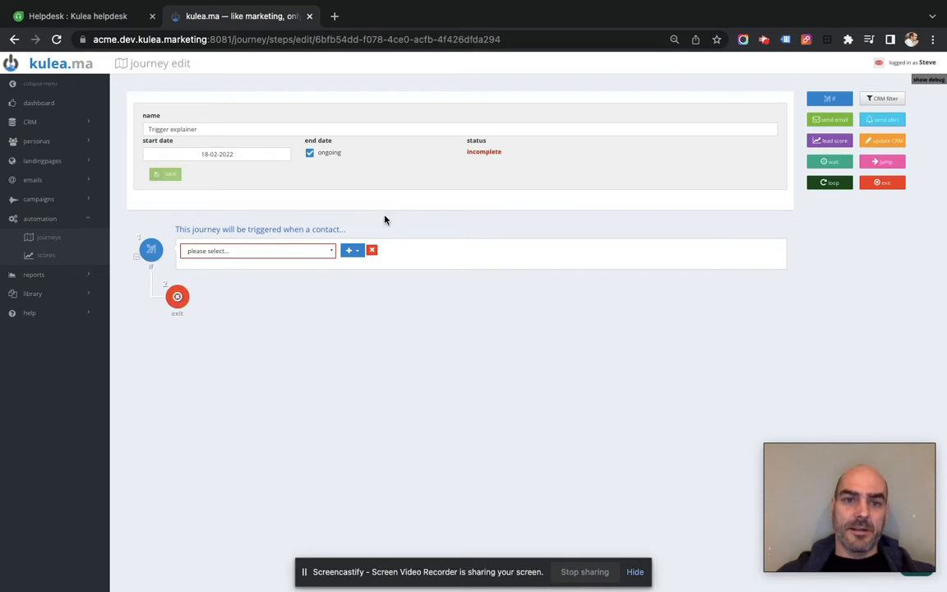
Set the journey's trigger so that it starts when a contact subscribes.
scroll(385, 218, down, 1)
click(329, 209)
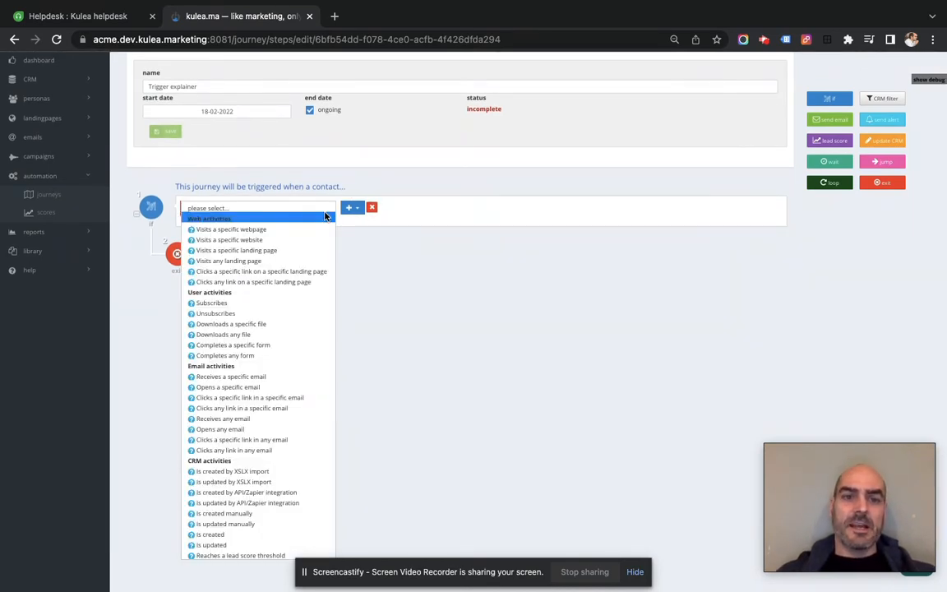
click(262, 302)
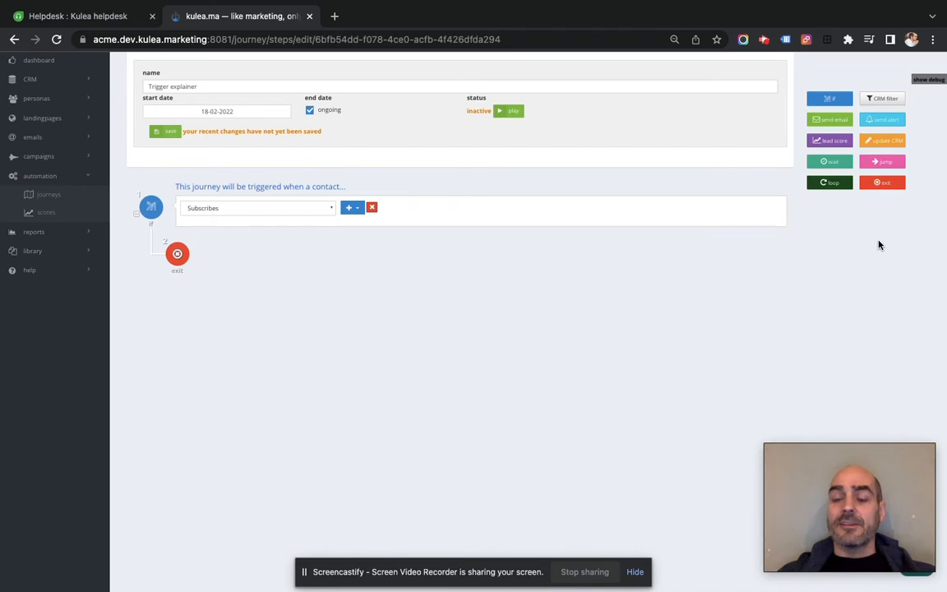
Add a send email step after the trigger and choose "Kulea branded email" as its email.
drag(826, 119, 551, 270)
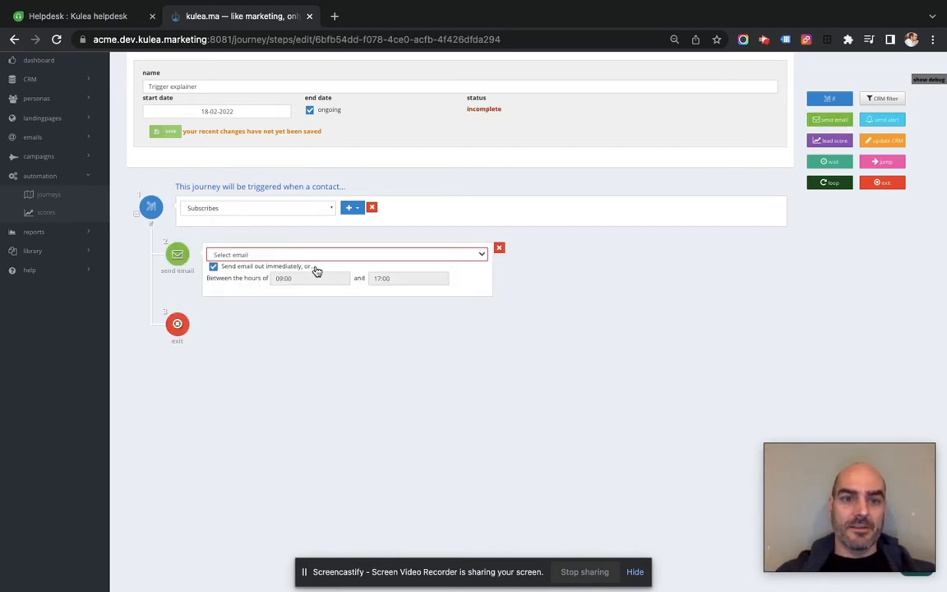
click(337, 254)
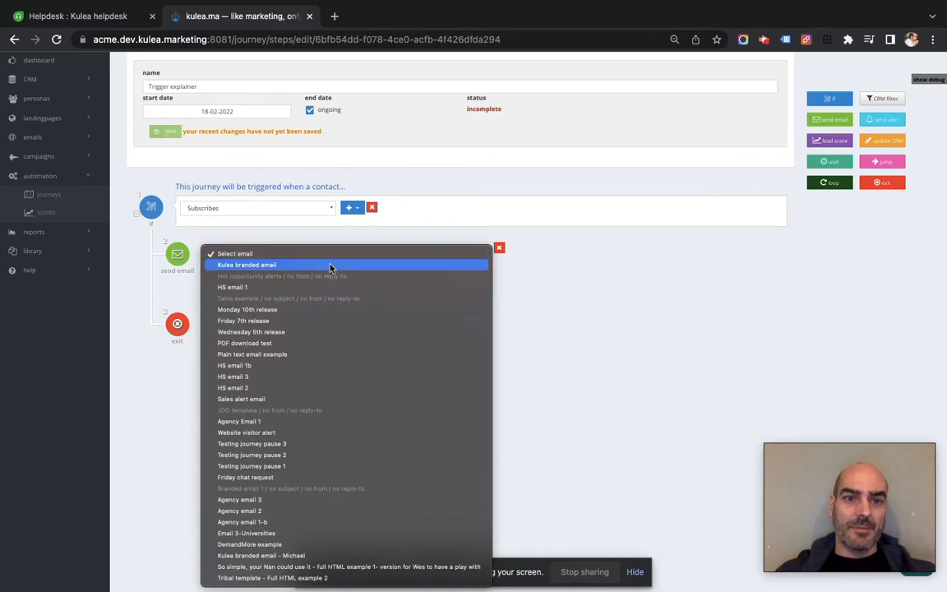
click(330, 266)
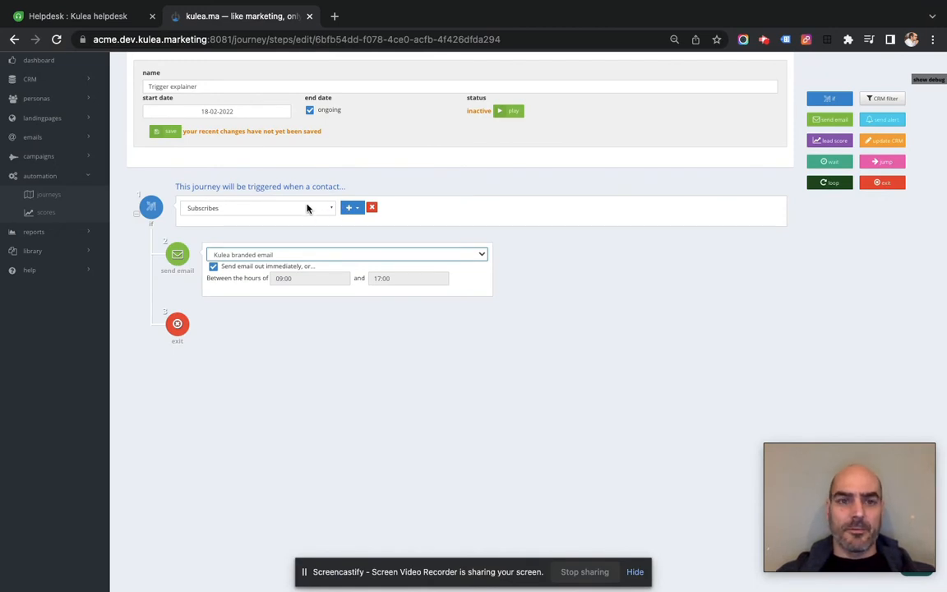
Try an "or" trigger condition set to "Visits any landing page", and remove that condition.
click(358, 211)
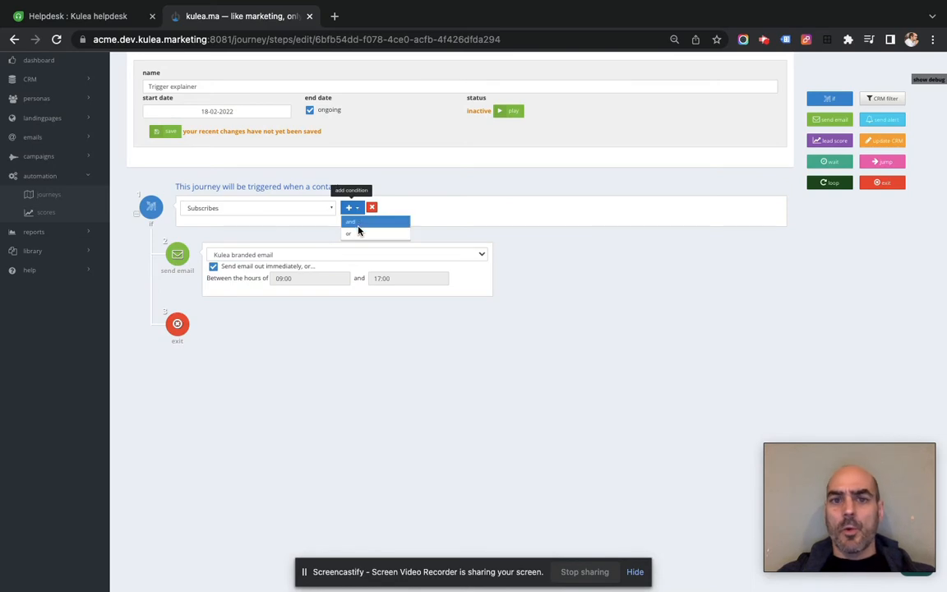
click(353, 233)
click(296, 265)
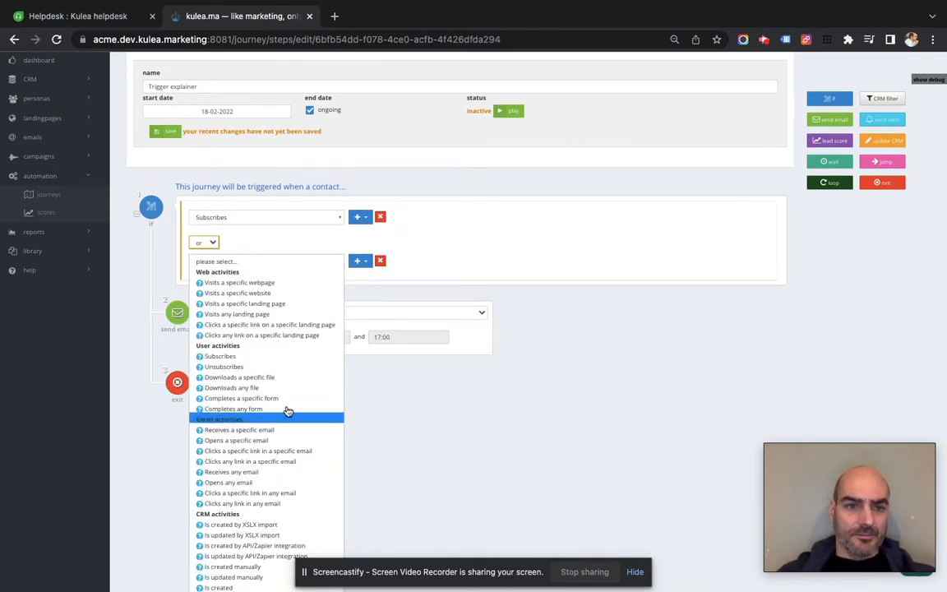
click(292, 314)
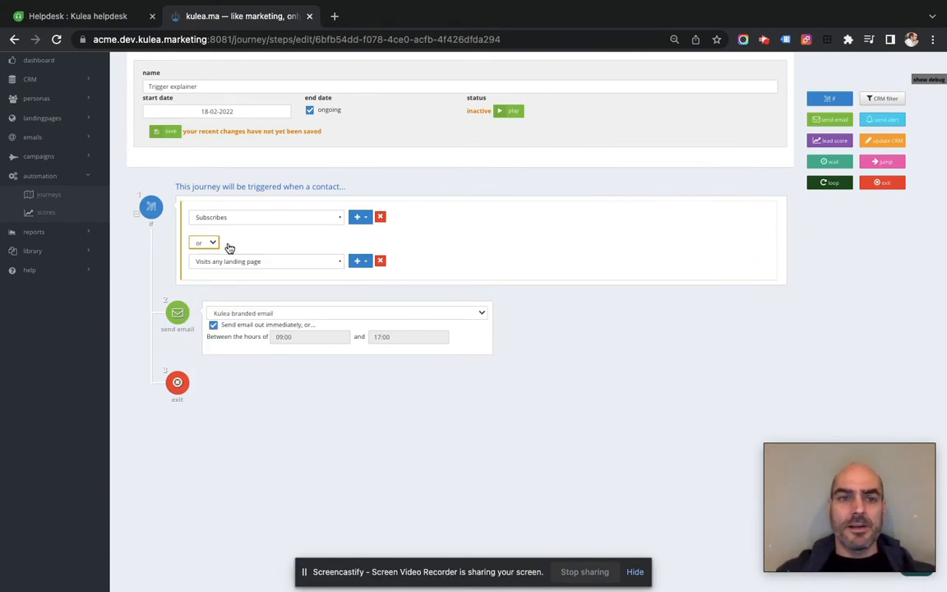
click(381, 261)
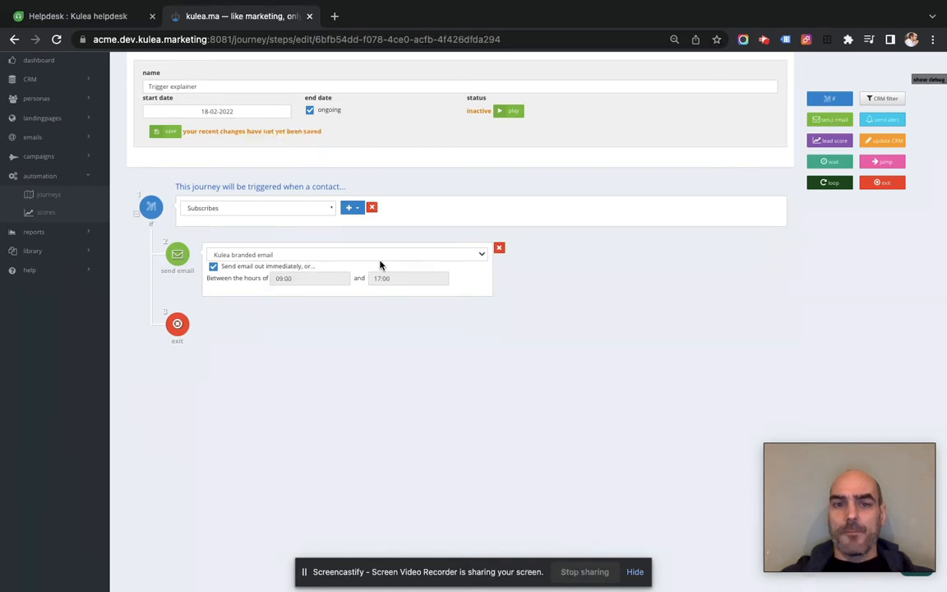
Add an "and" filter condition to the trigger requiring the Job title 'Position' field to contain "director", and check the saved filters.
click(358, 208)
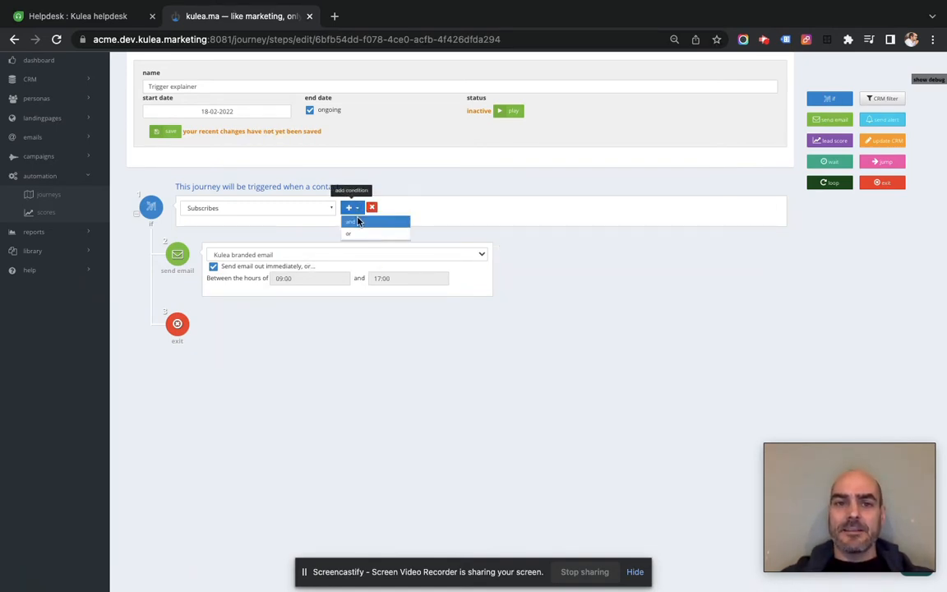
click(354, 221)
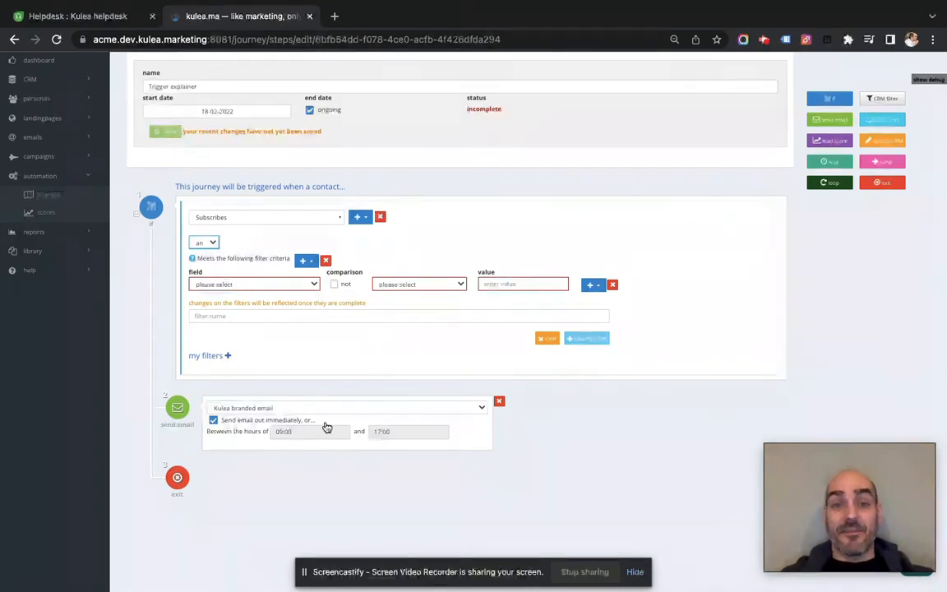
click(313, 283)
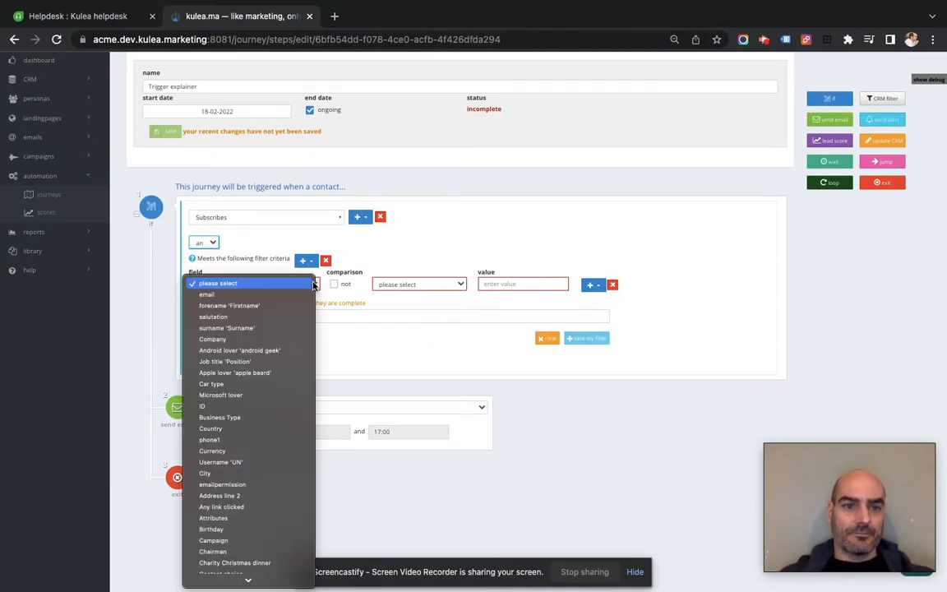
click(265, 362)
click(415, 284)
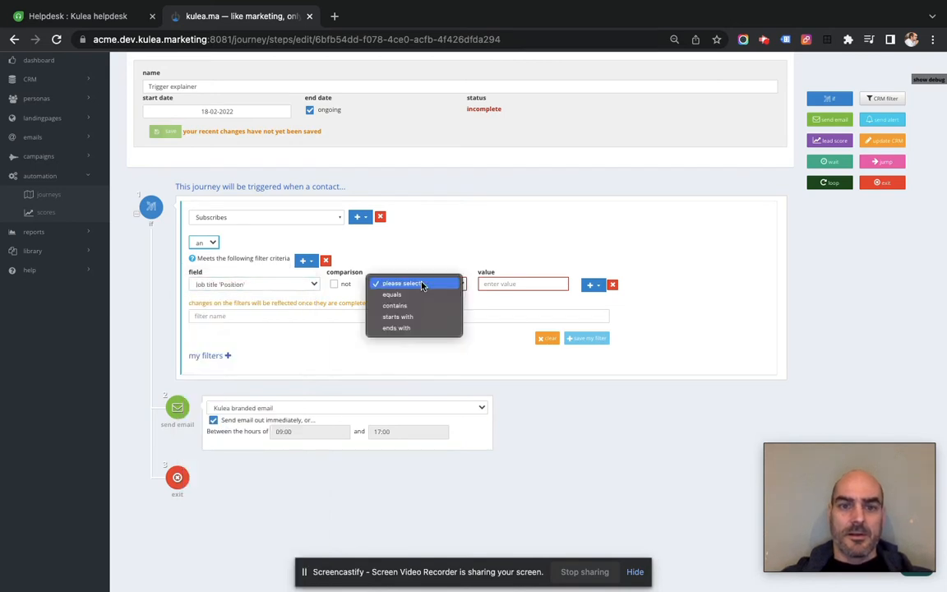
click(415, 305)
click(519, 284)
text(director)
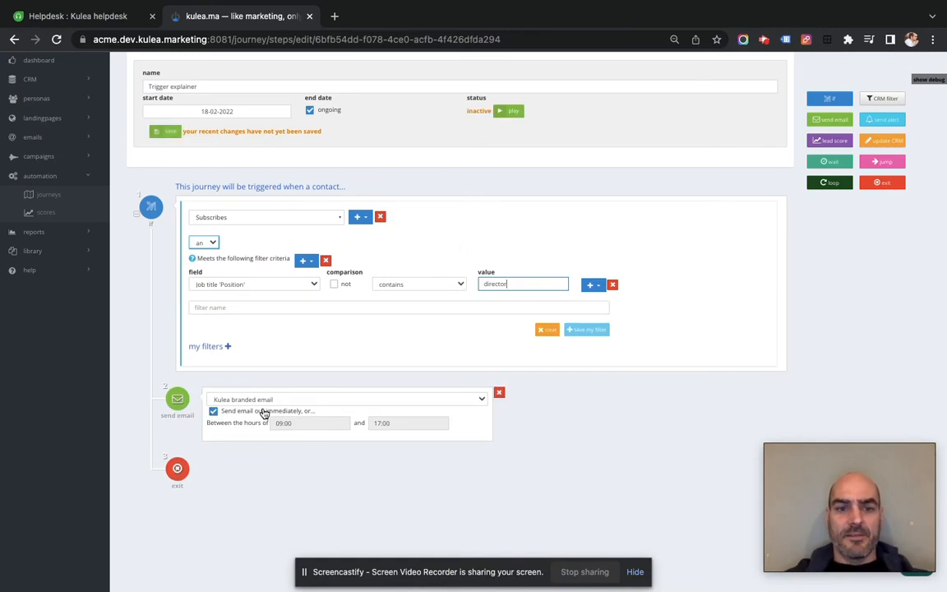
click(220, 348)
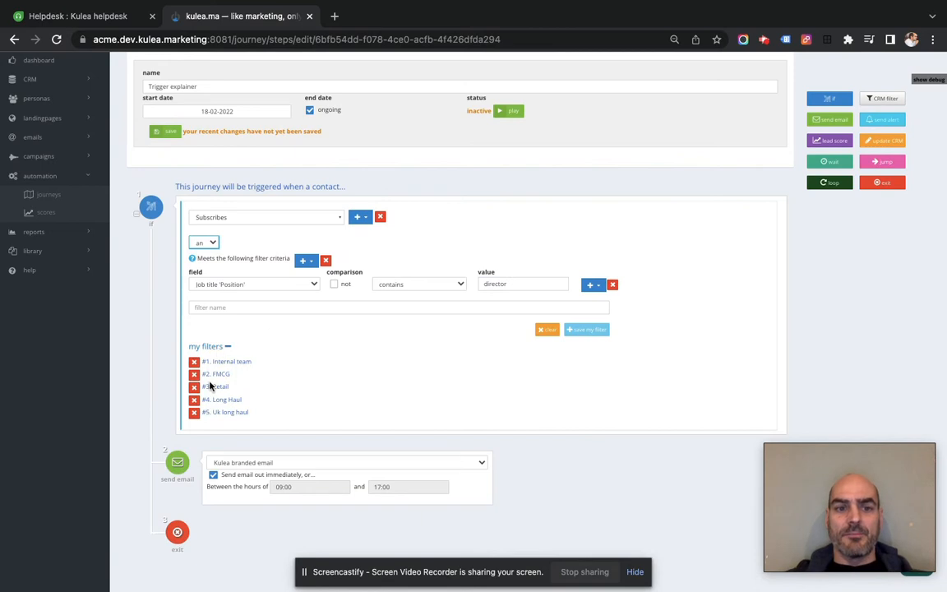
click(215, 350)
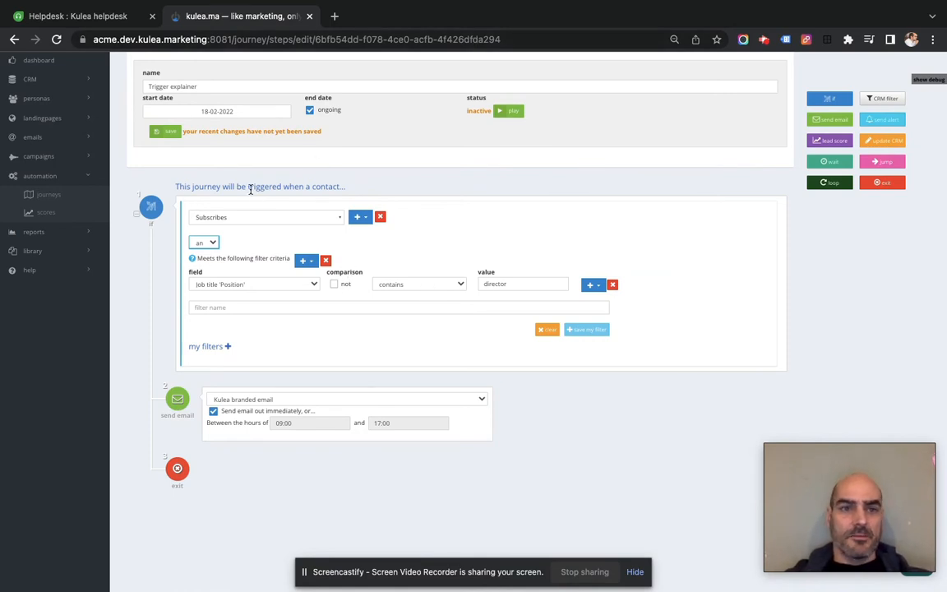
Add an if step to the journey directly after the send email step.
mouse_move(835, 99)
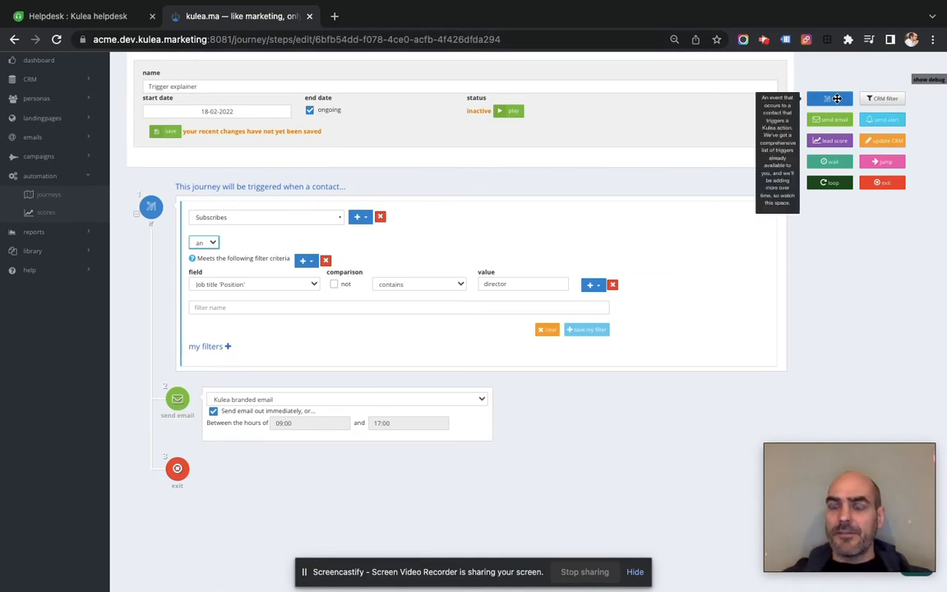
drag(835, 99, 393, 475)
scroll(394, 475, down, 2)
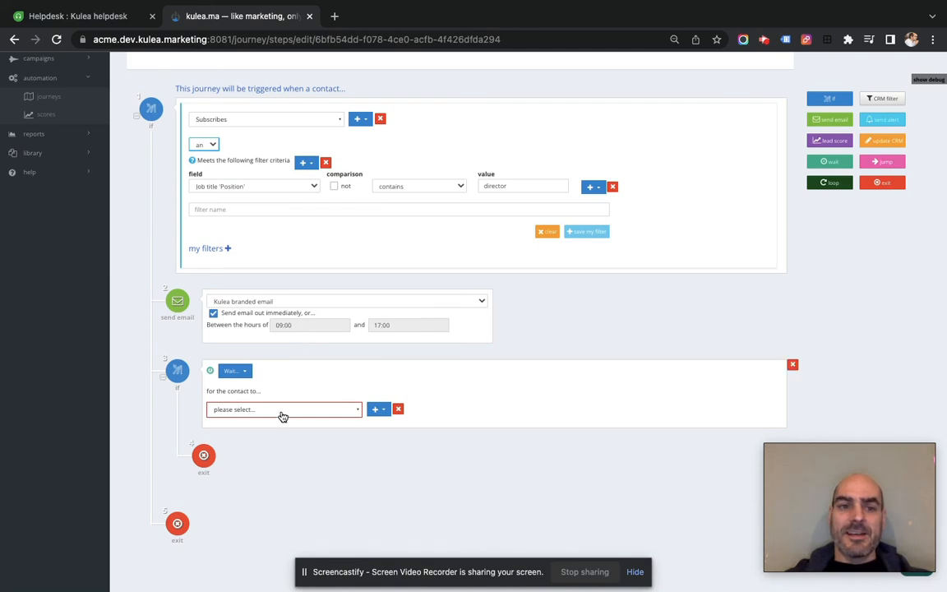
Set the new if step to wait up to 2 working days for the contact's action.
click(246, 374)
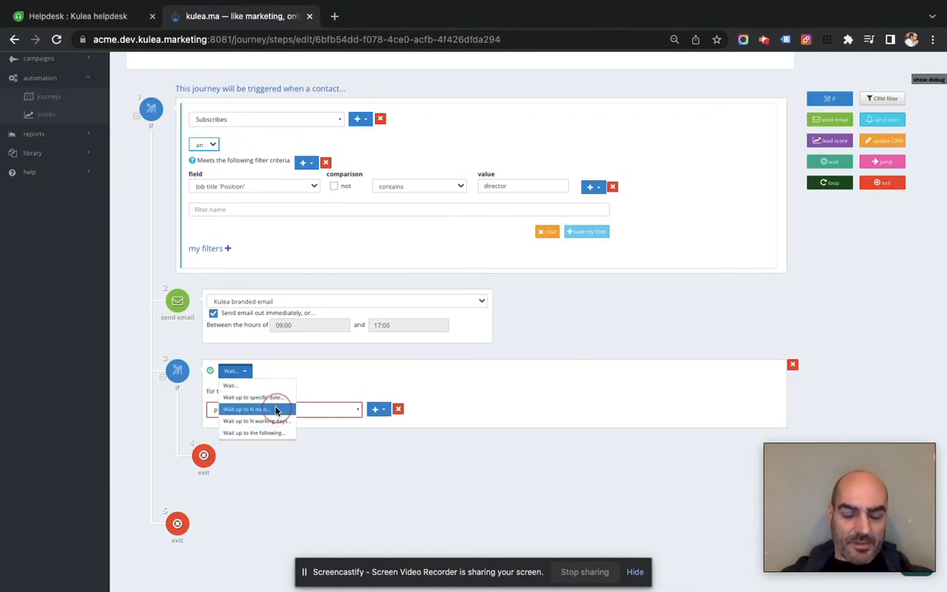
click(273, 409)
click(277, 374)
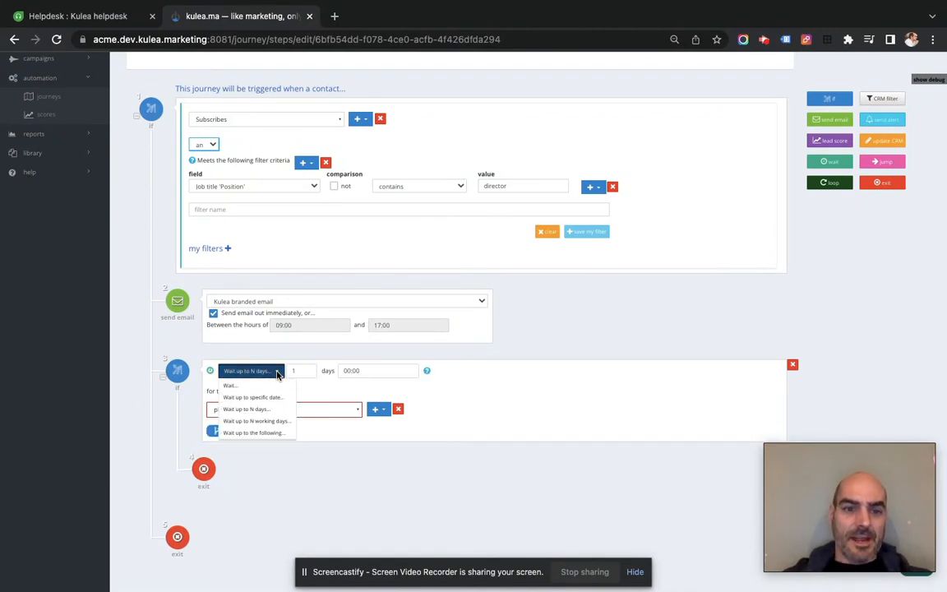
click(270, 420)
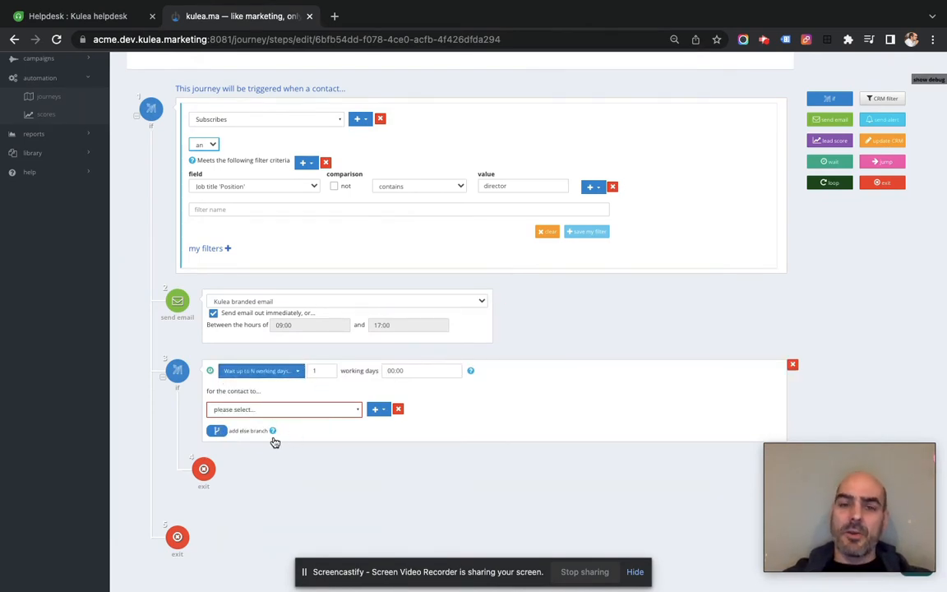
click(328, 368)
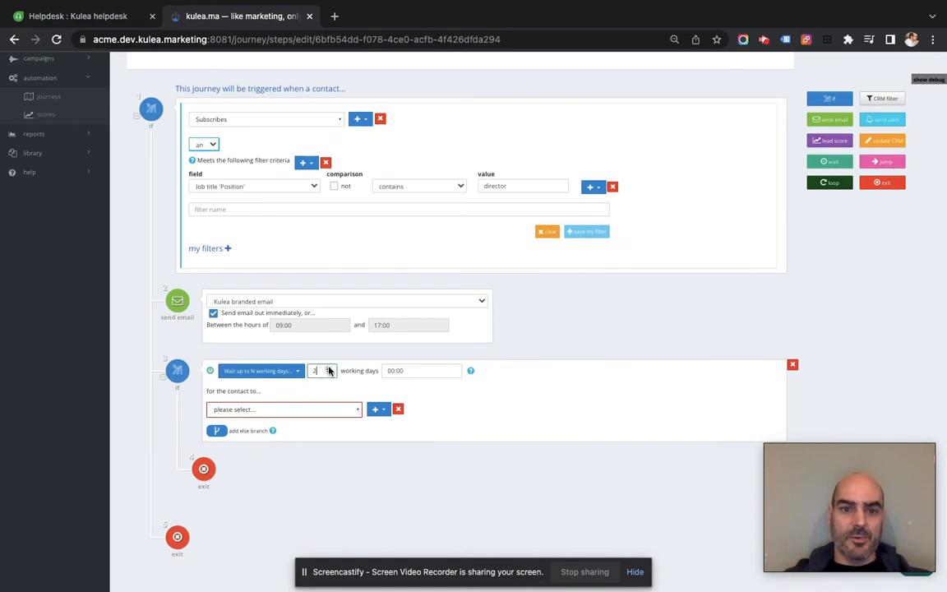
Set the if step's condition to "Opens a specific email" with "Kulea branded email" as the email.
click(336, 410)
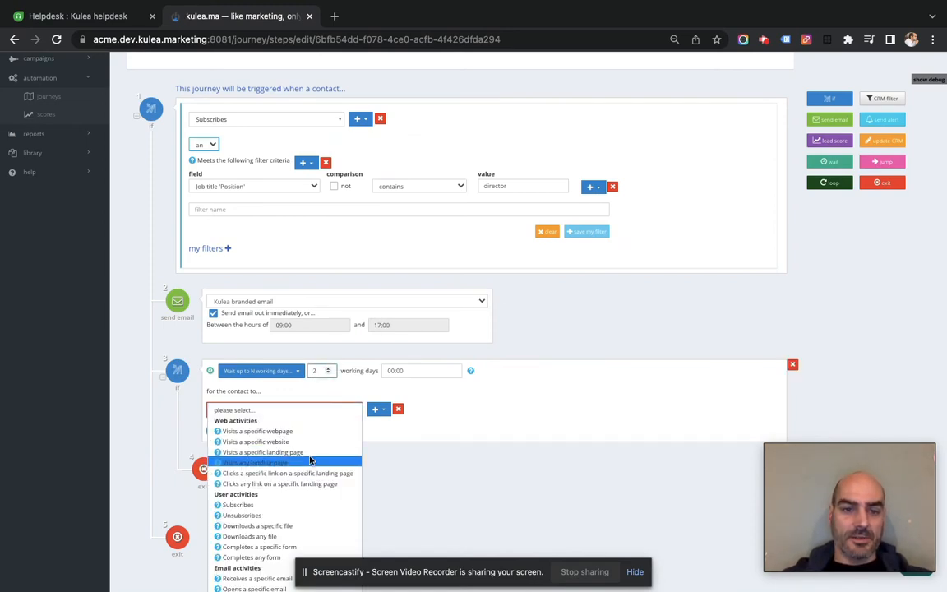
scroll(278, 409, down, 3)
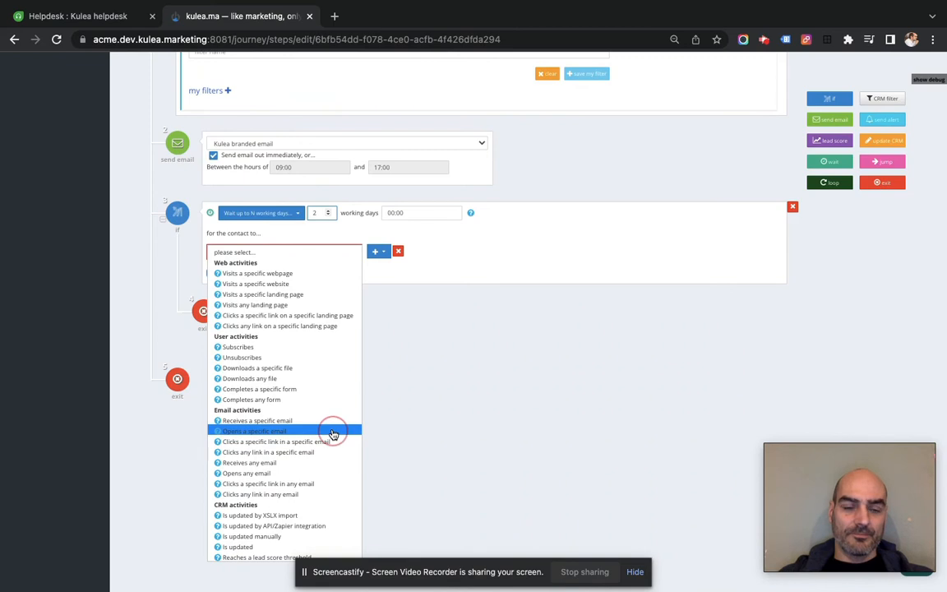
click(327, 430)
click(307, 269)
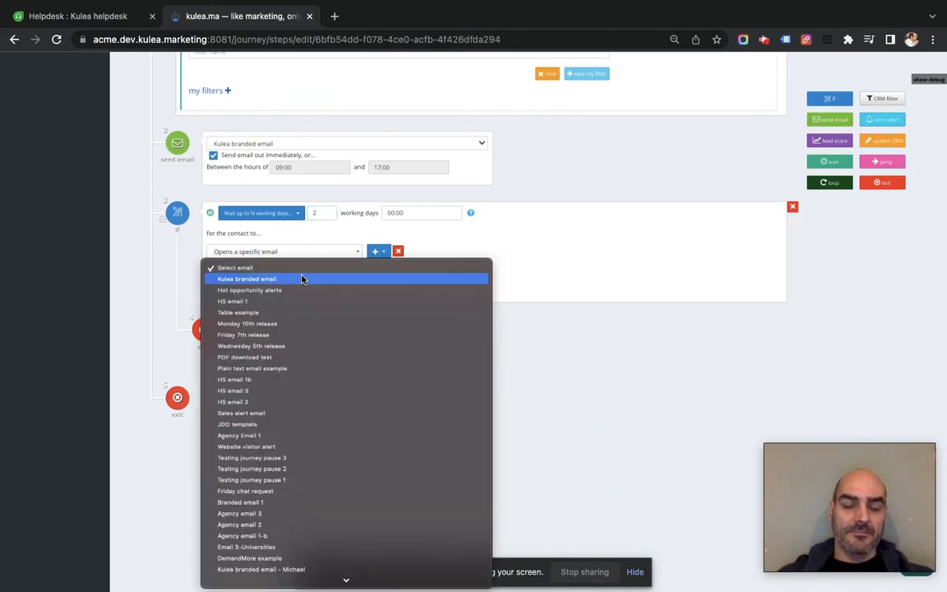
click(302, 279)
scroll(538, 299, up, 2)
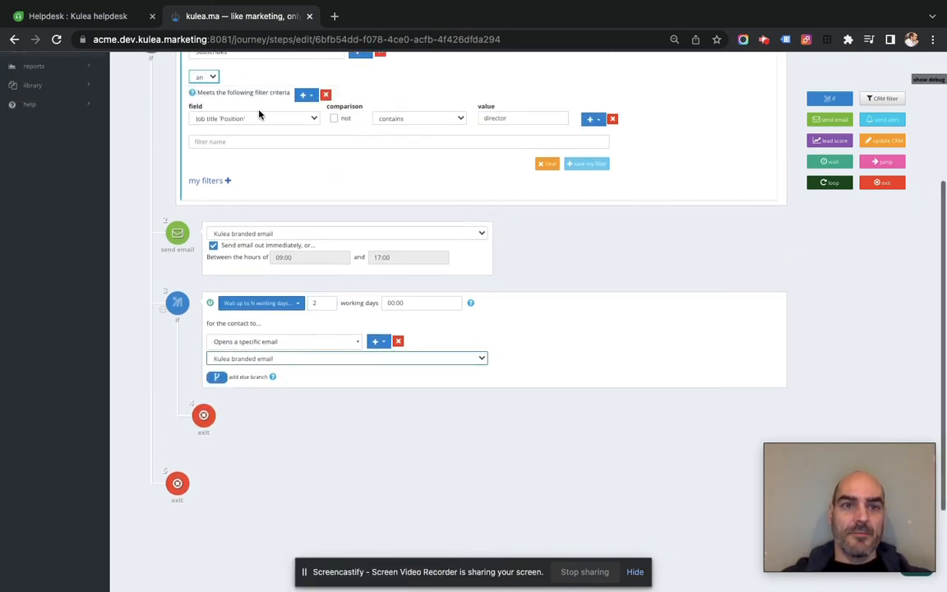
scroll(273, 130, up, 2)
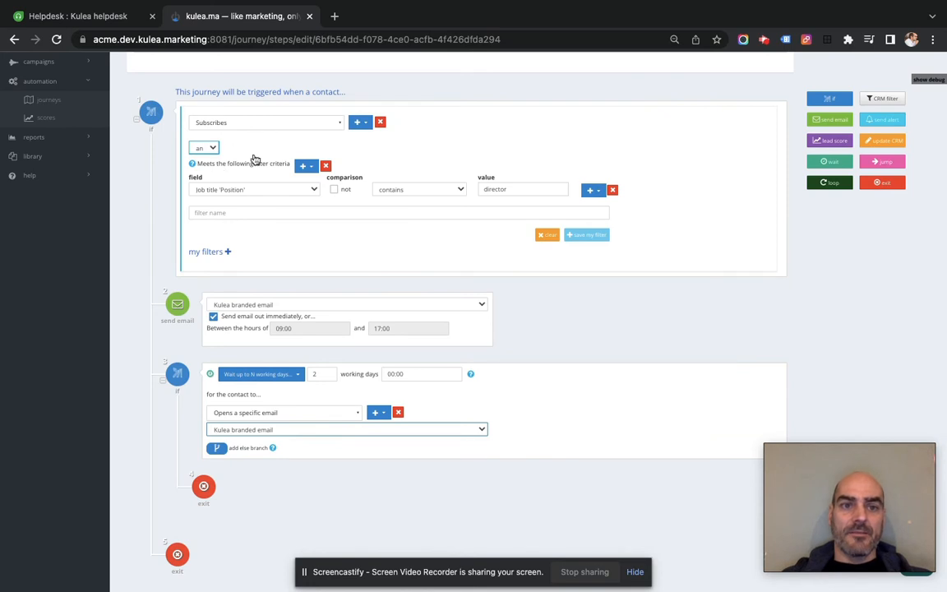
scroll(224, 168, down, 1)
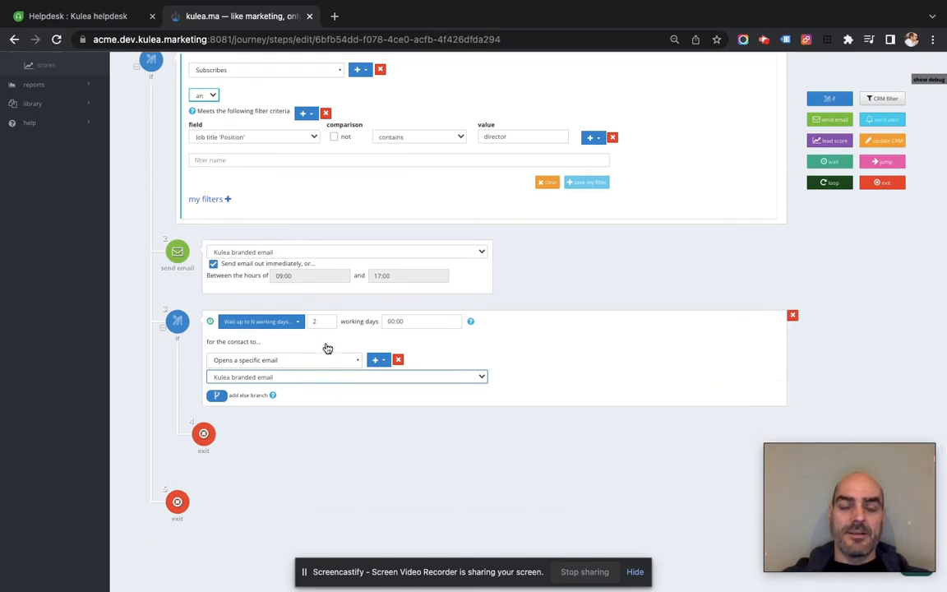
Set the if step's wait to "Wait up to the following" Monday with the time at 13:00.
click(299, 322)
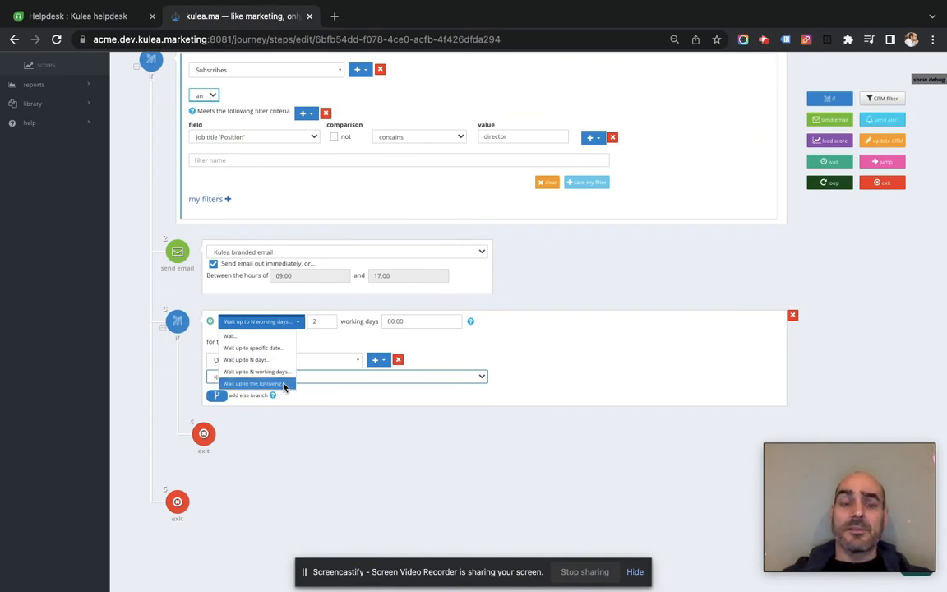
click(284, 384)
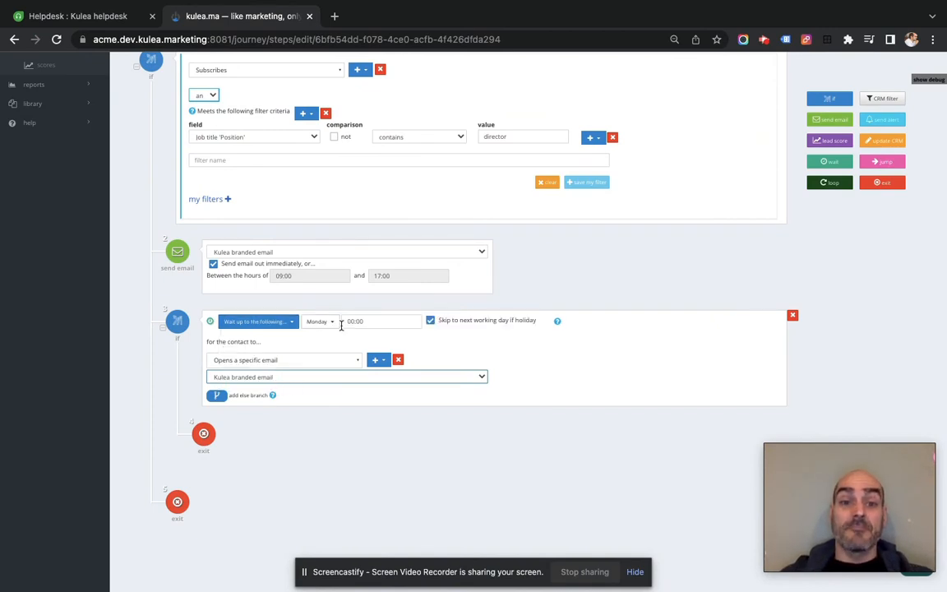
click(383, 323)
click(345, 364)
click(345, 364)
click(345, 364)
click(345, 364)
click(345, 364)
click(345, 365)
click(345, 364)
click(345, 364)
click(345, 365)
click(345, 364)
click(345, 364)
click(481, 355)
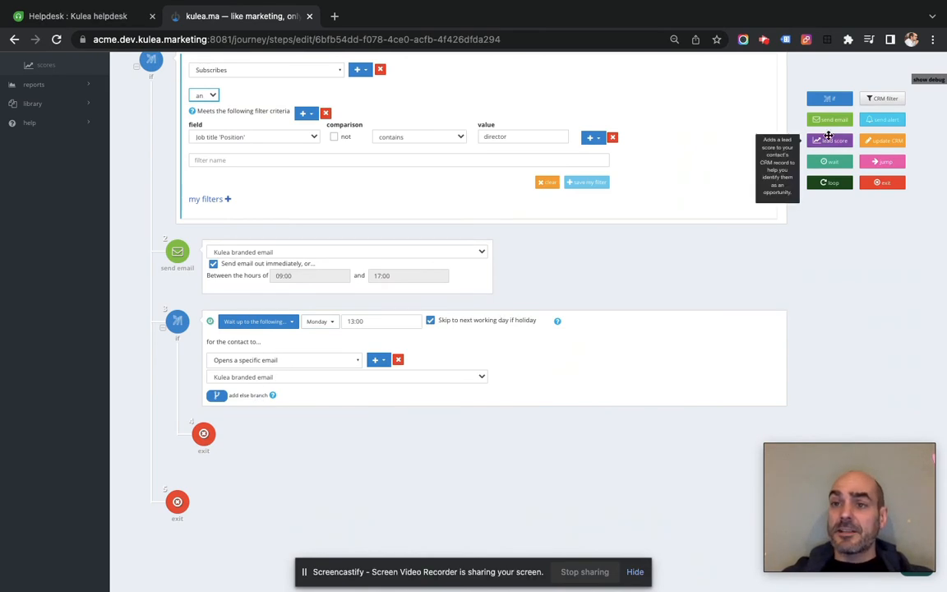
Add a wait step inside the if branch, followed by a send email step.
drag(830, 162, 494, 440)
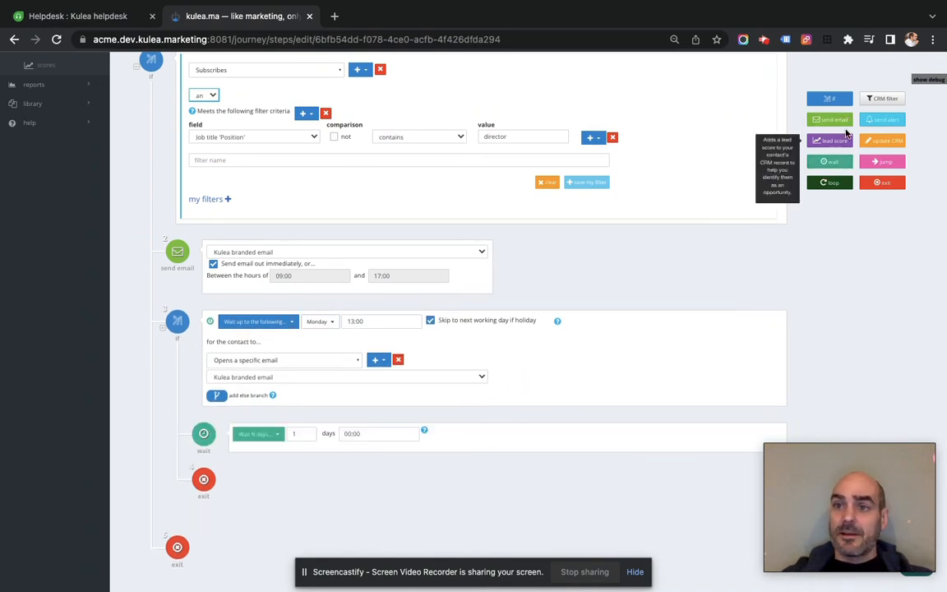
drag(841, 119, 490, 492)
scroll(490, 494, down, 3)
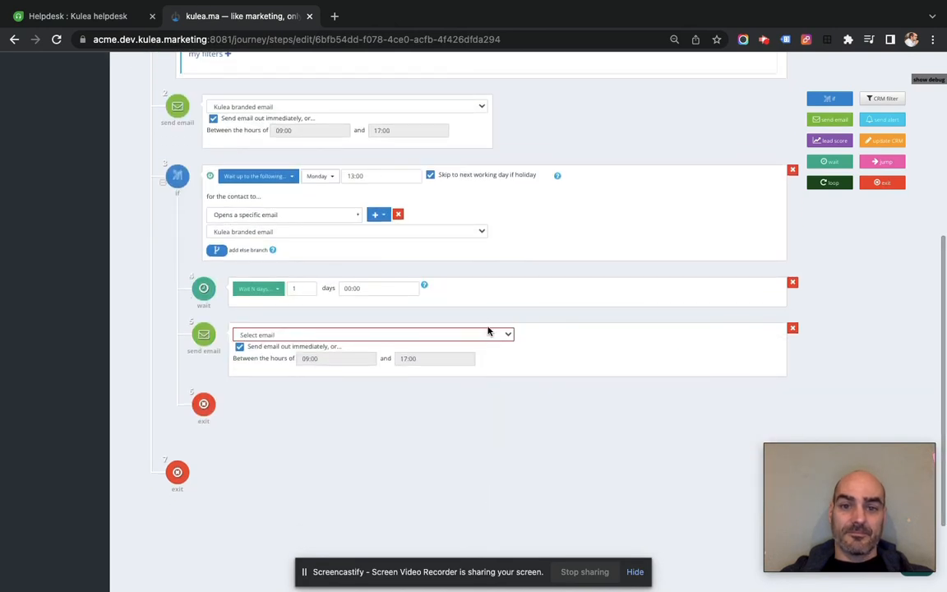
Choose "HS email 1" for the send email step inside the if branch and add an else branch to the if step.
click(488, 337)
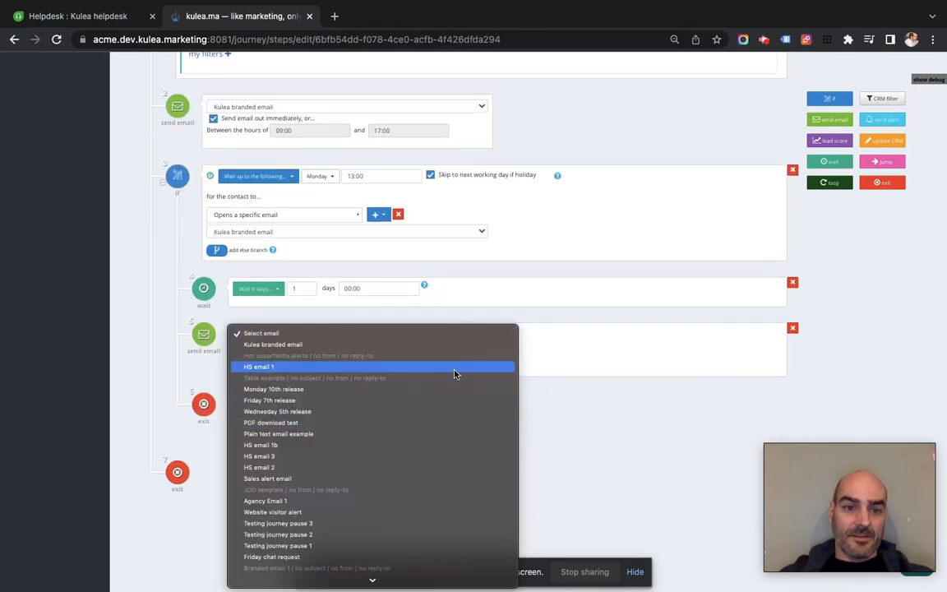
click(420, 368)
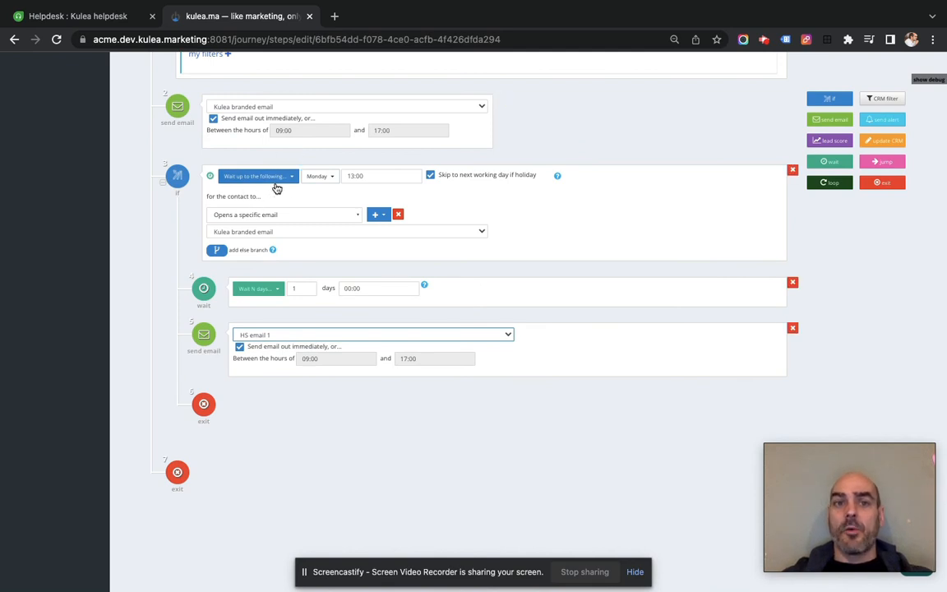
click(217, 251)
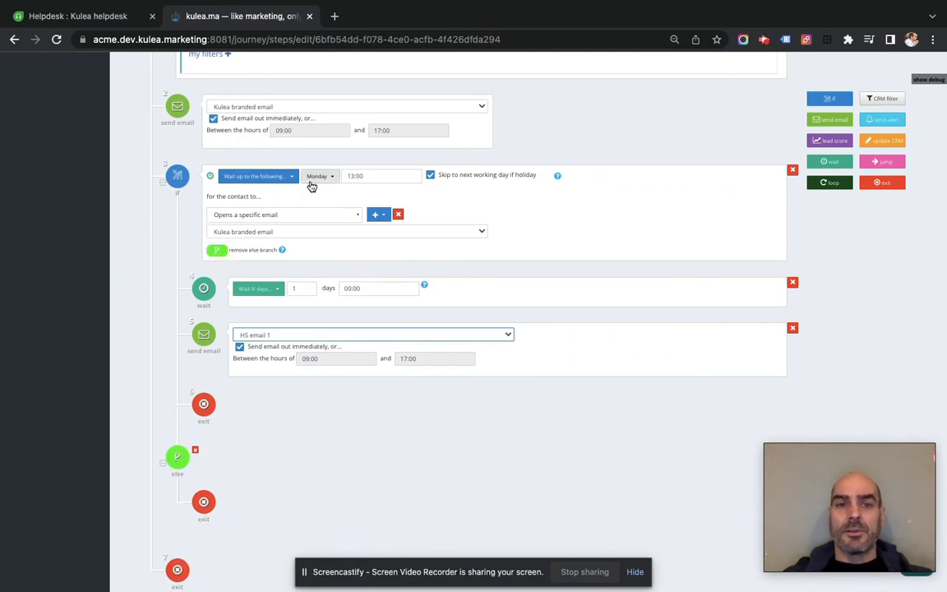
Add a send email step to the else branch and choose "HS email 2" as its email.
drag(845, 118, 402, 484)
scroll(418, 408, down, 3)
click(436, 382)
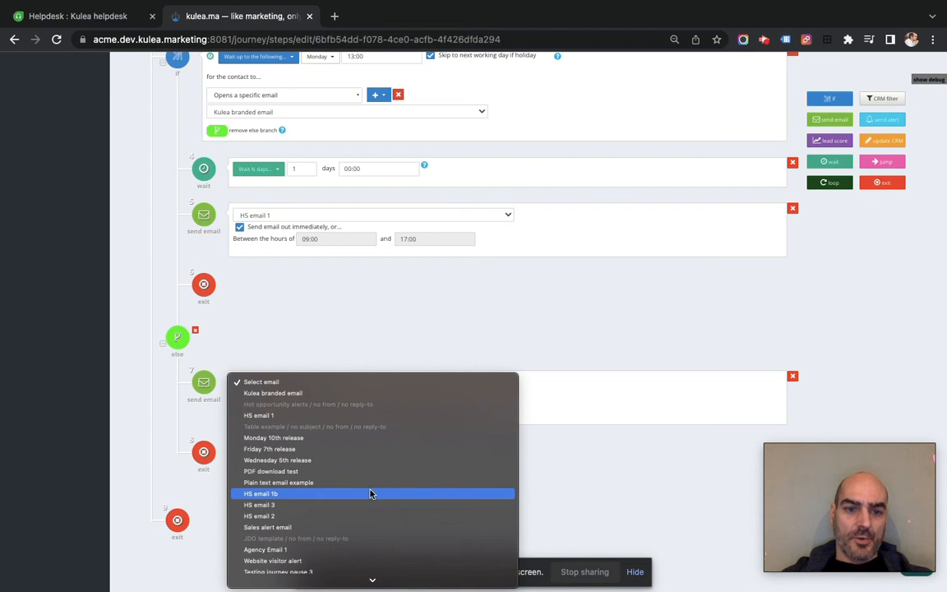
click(364, 516)
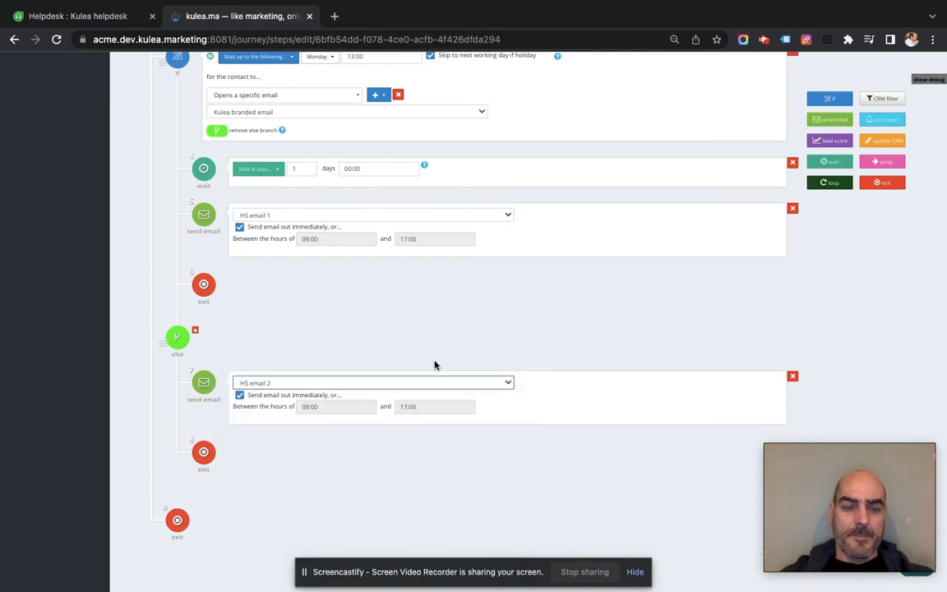
Review the whole journey from the subscription trigger and its filter through the if and else branches.
scroll(435, 365, up, 5)
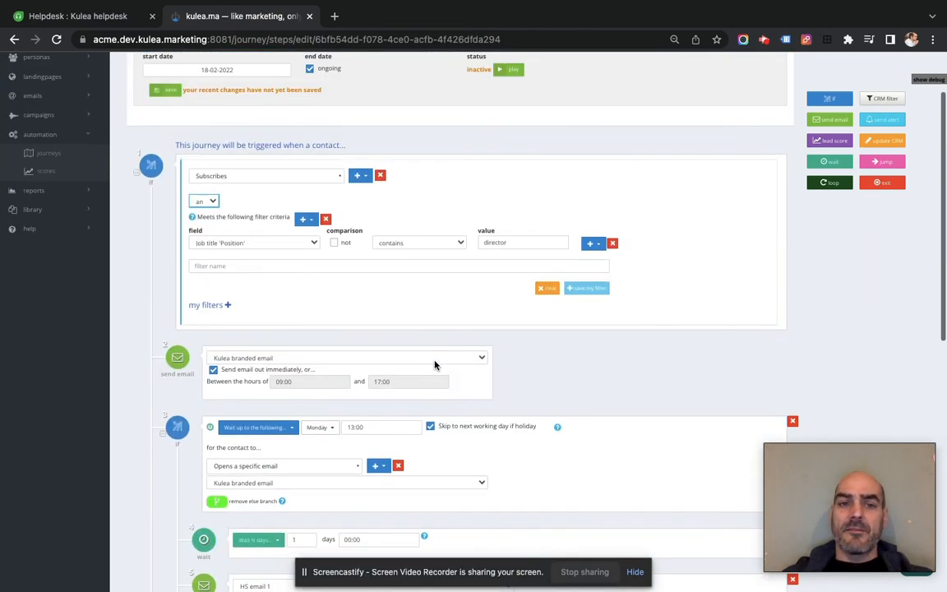
scroll(435, 365, up, 1)
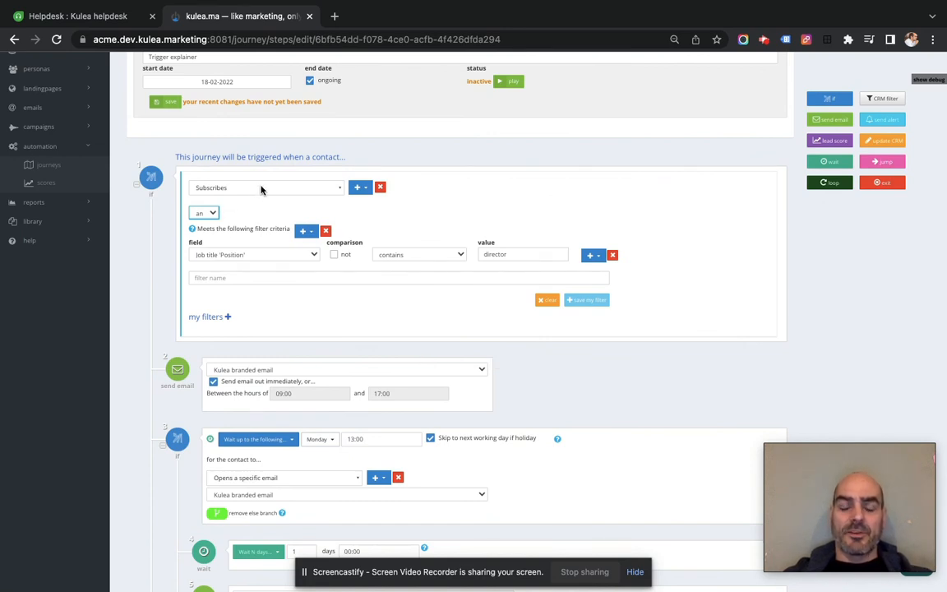
scroll(261, 190, down, 3)
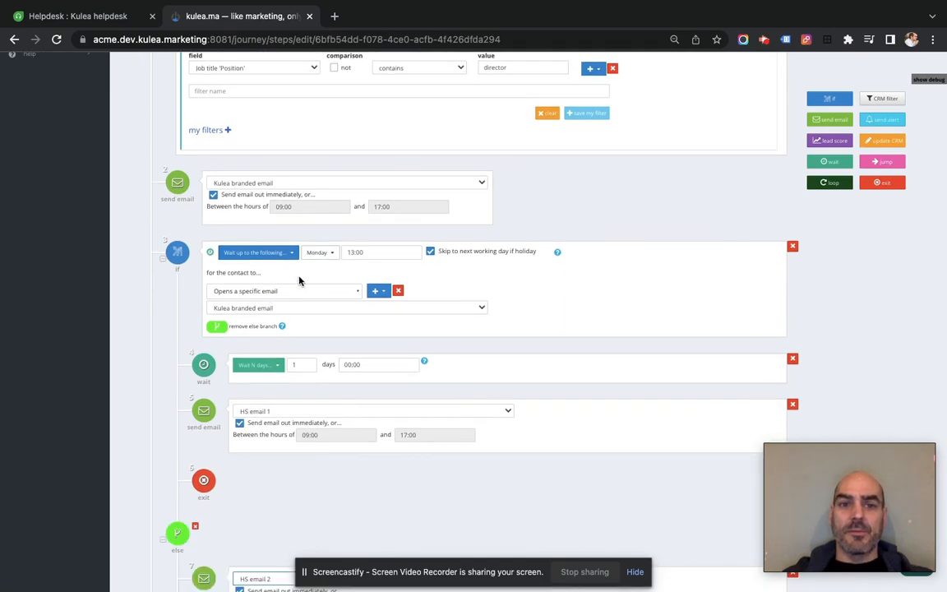
scroll(296, 284, down, 3)
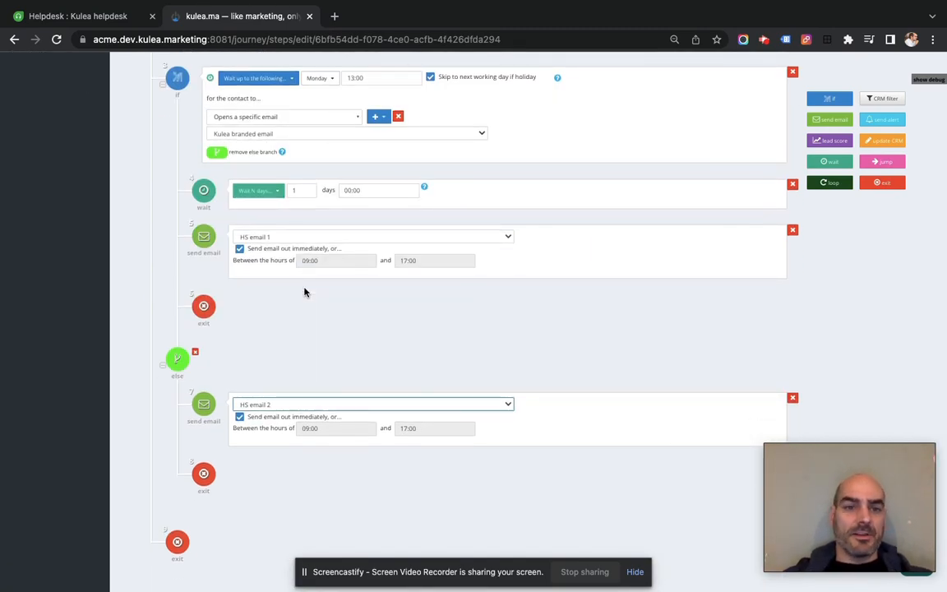
scroll(304, 292, down, 2)
scroll(304, 292, up, 8)
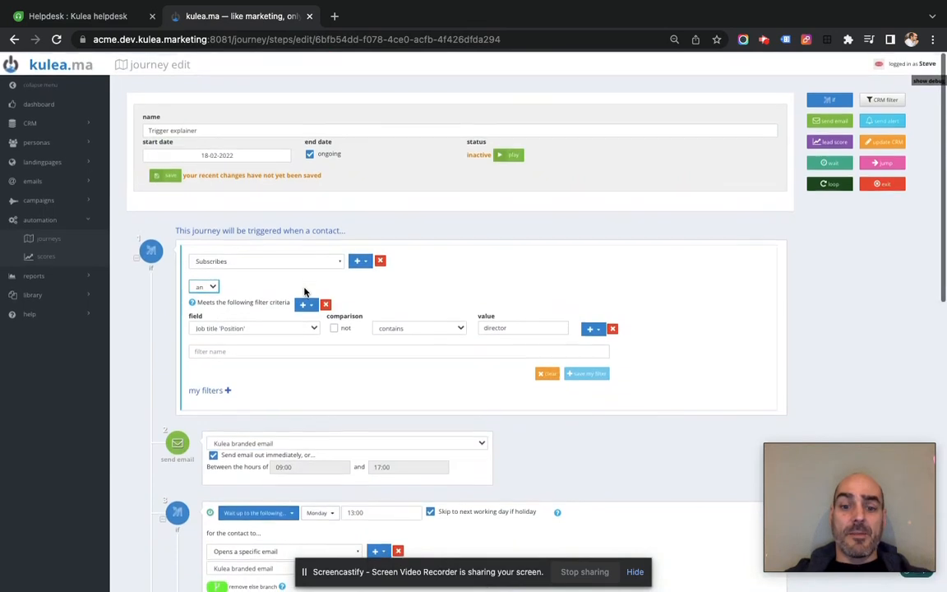